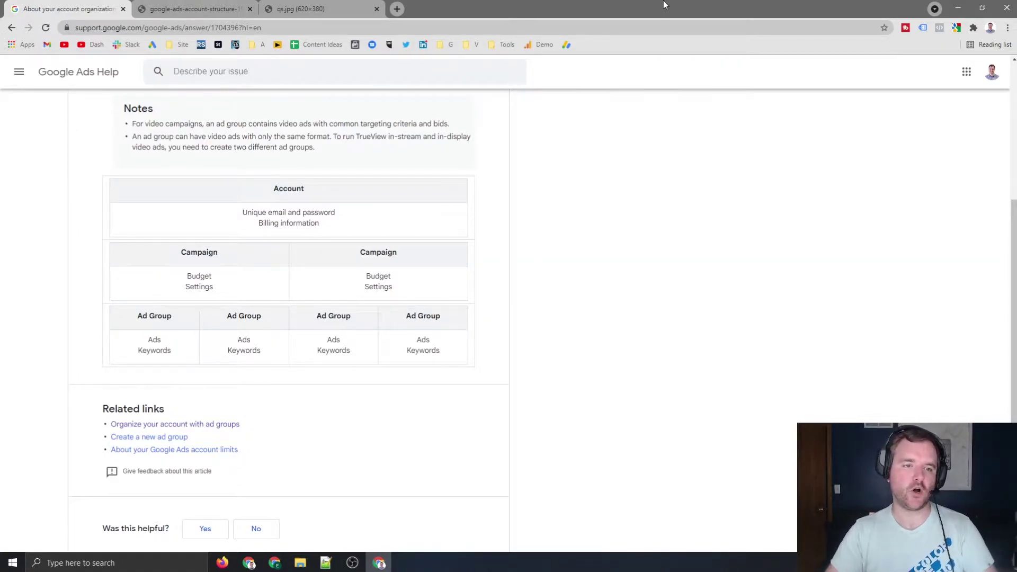
- Examine how Google Ads is organized in the help article and in the account structure image
scroll(601, 4, up, 2)
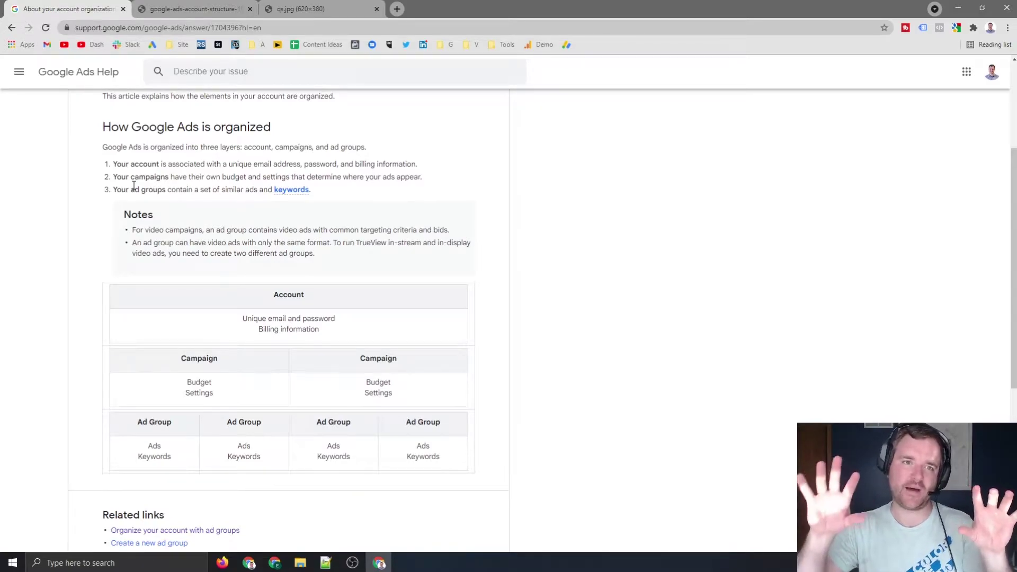
click(182, 8)
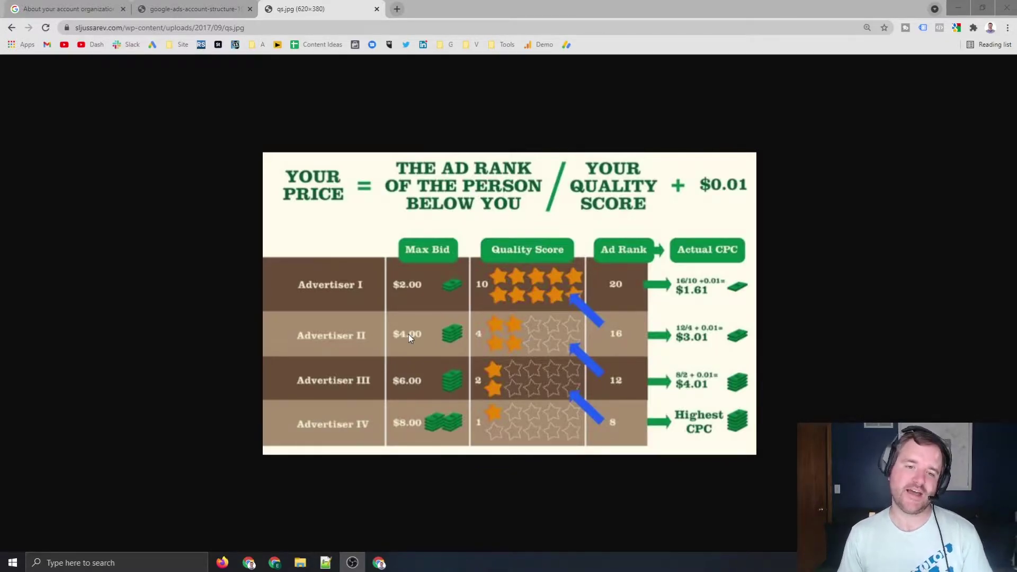
click(190, 8)
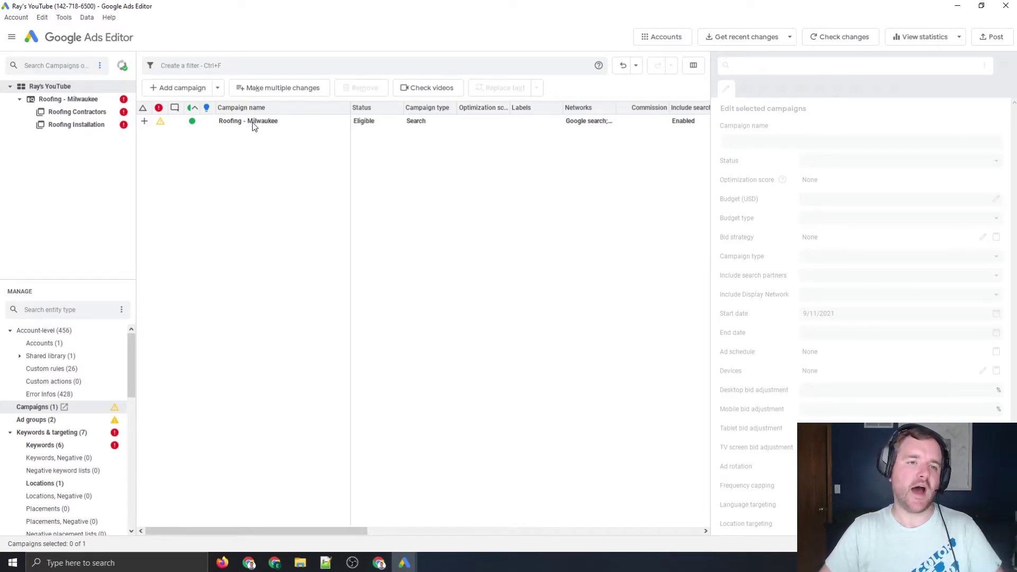
- In Google Ads Editor, show the Roofing Contractors ad group's keywords in the Roofing - Milwaukee campaign and widen the Keyword column
click(61, 100)
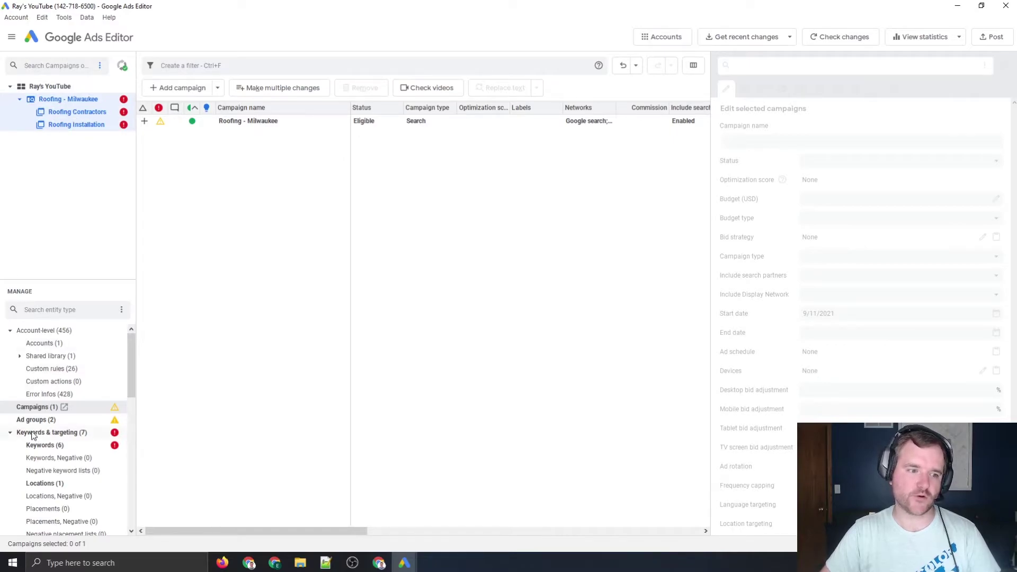
click(47, 420)
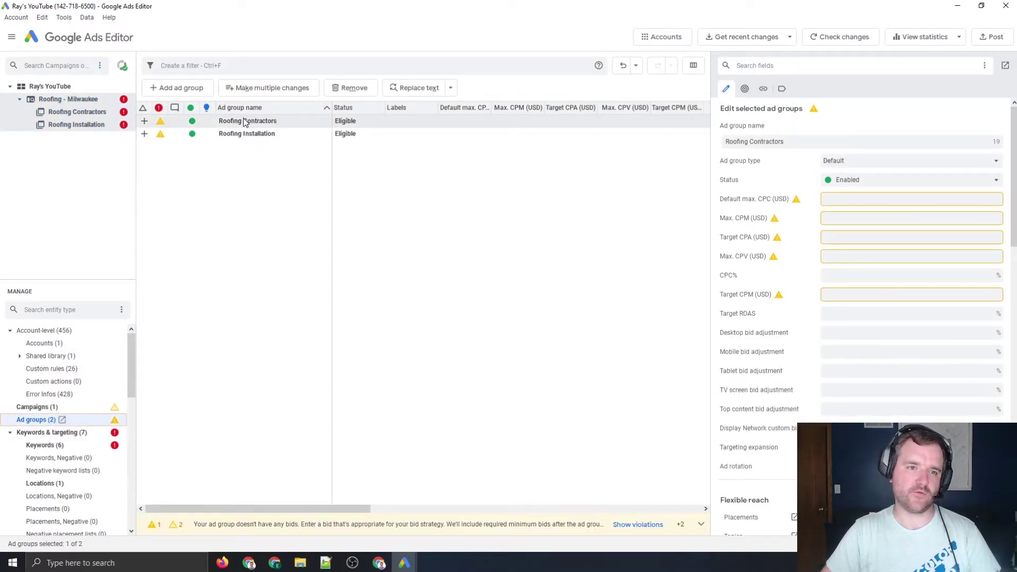
double_click(231, 121)
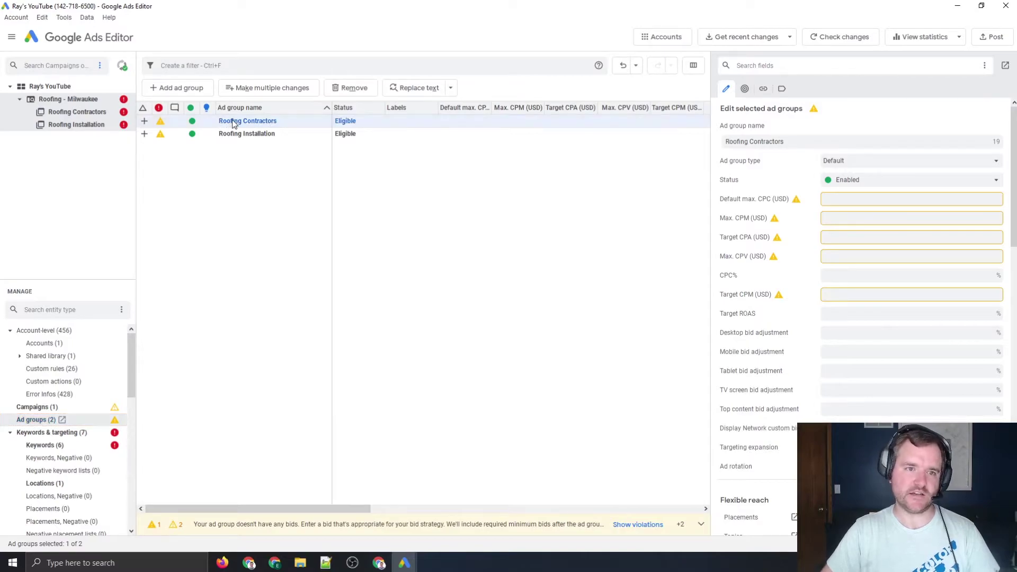
click(43, 445)
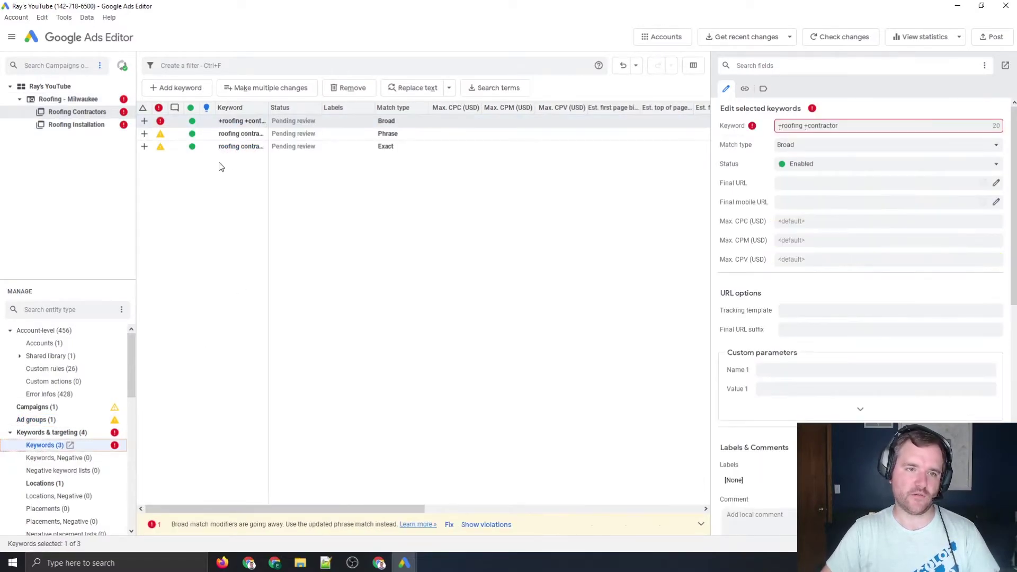
drag(268, 107, 356, 106)
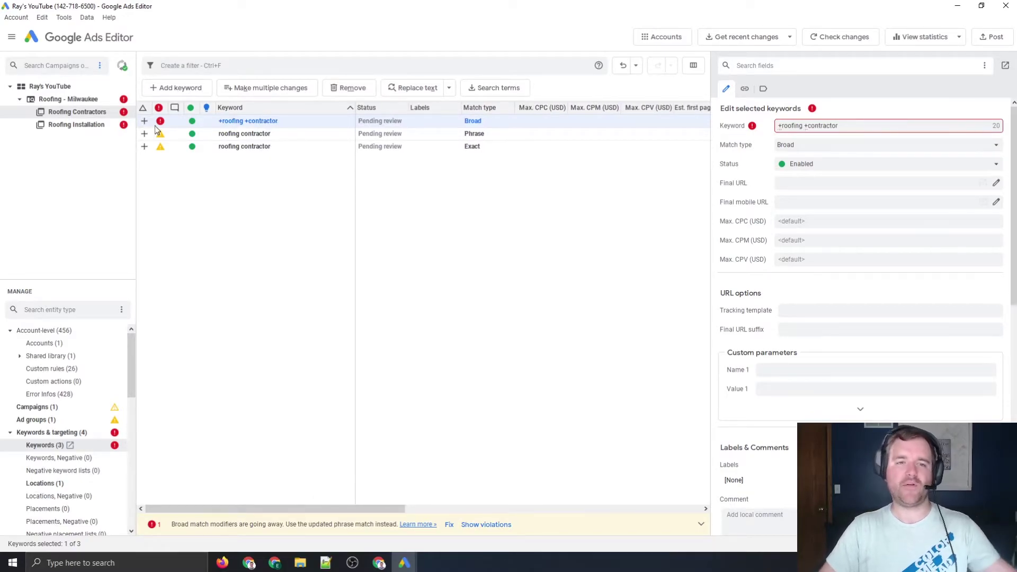
mouse_move(157, 129)
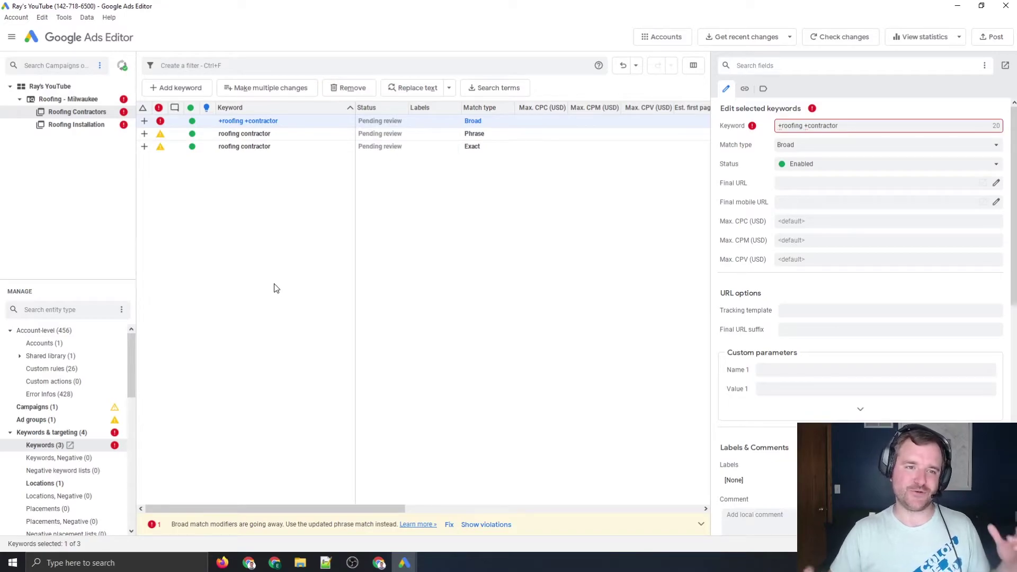
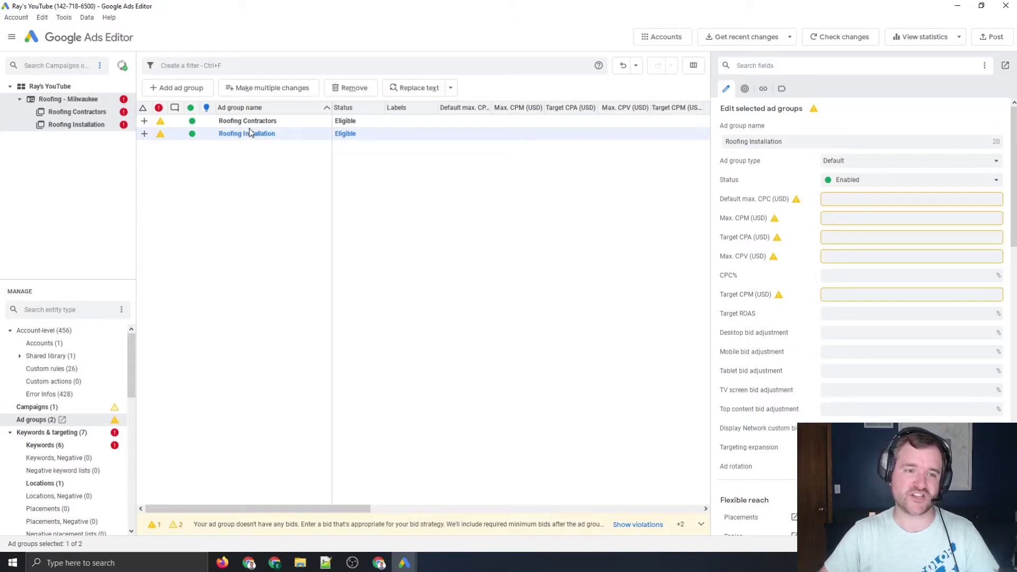
- Duplicate the Roofing Installation ad group within the campaign and rename the copy Best Roofing Company
key(ctrl+v)
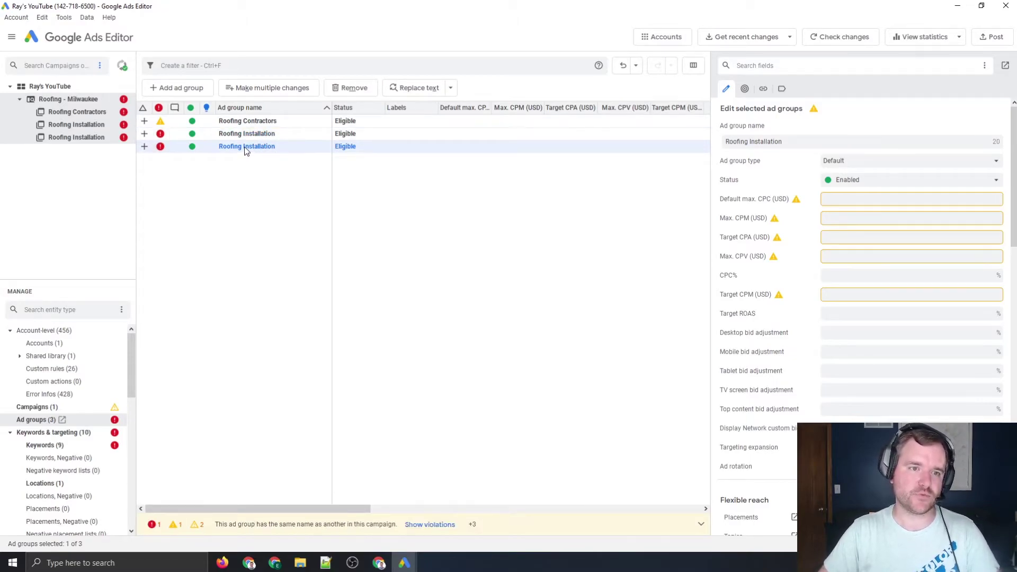
click(281, 146)
drag(220, 147, 283, 143)
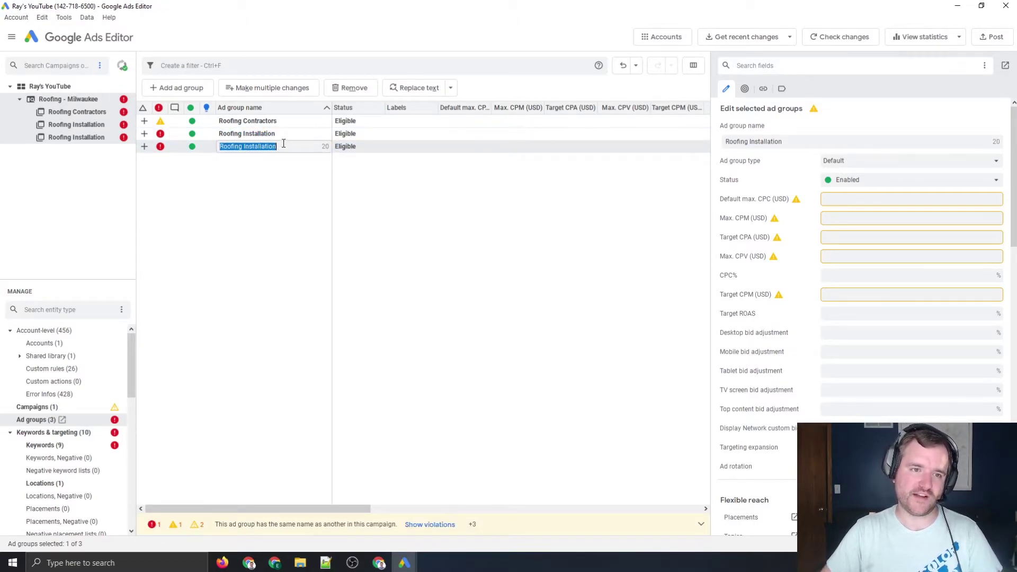
text(Best Roofing)
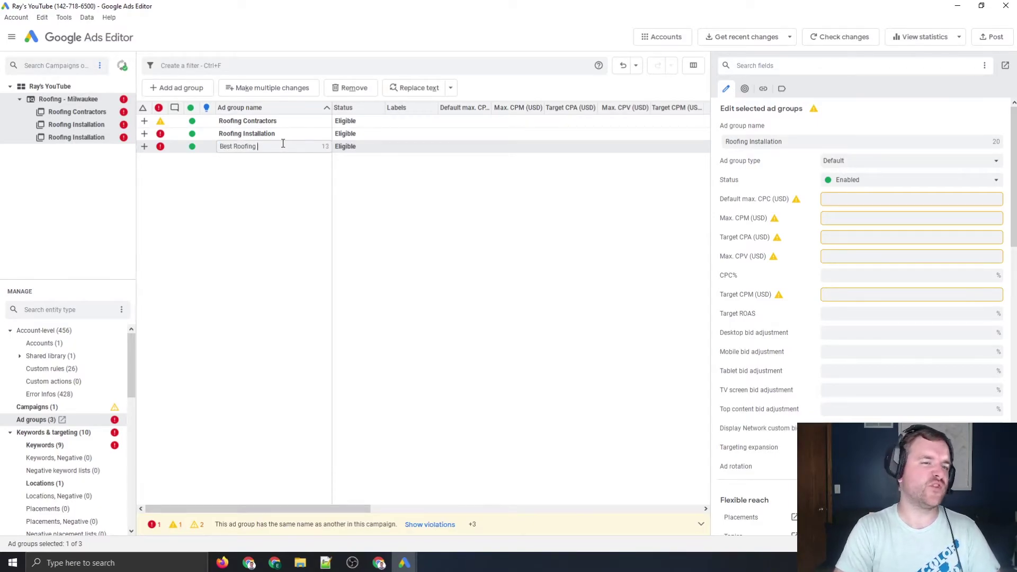
key(Return)
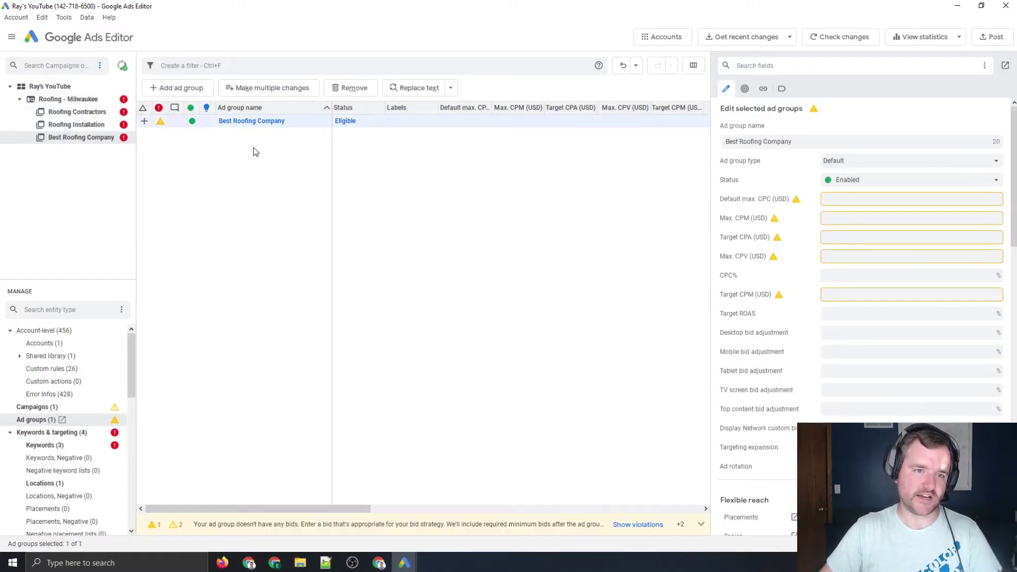
- Replace "roofing installation" with "best roofing company" in the keyword text of all Best Roofing Company ad group keywords
click(53, 445)
click(237, 135)
key(ctrl+a)
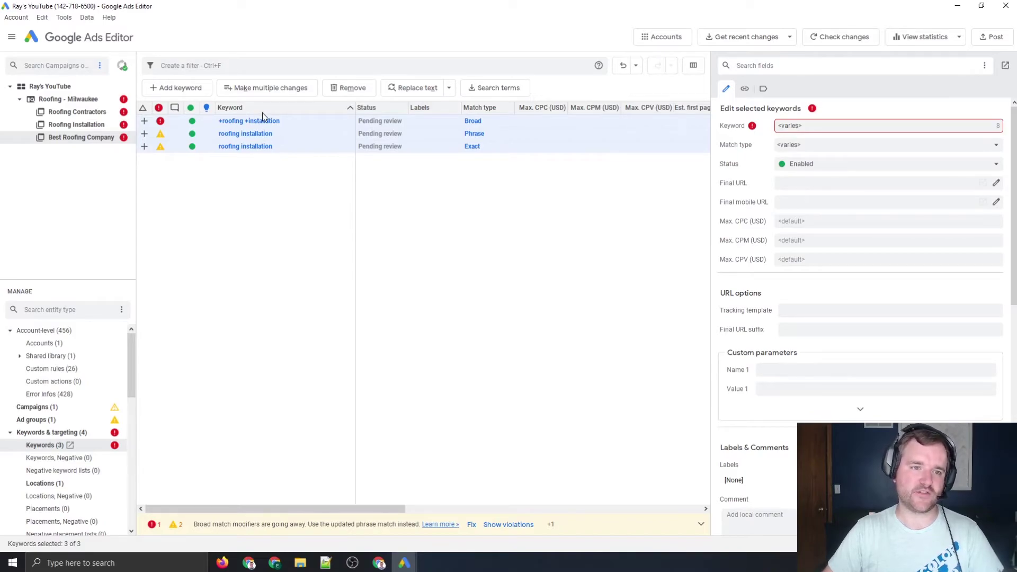
right_click(251, 133)
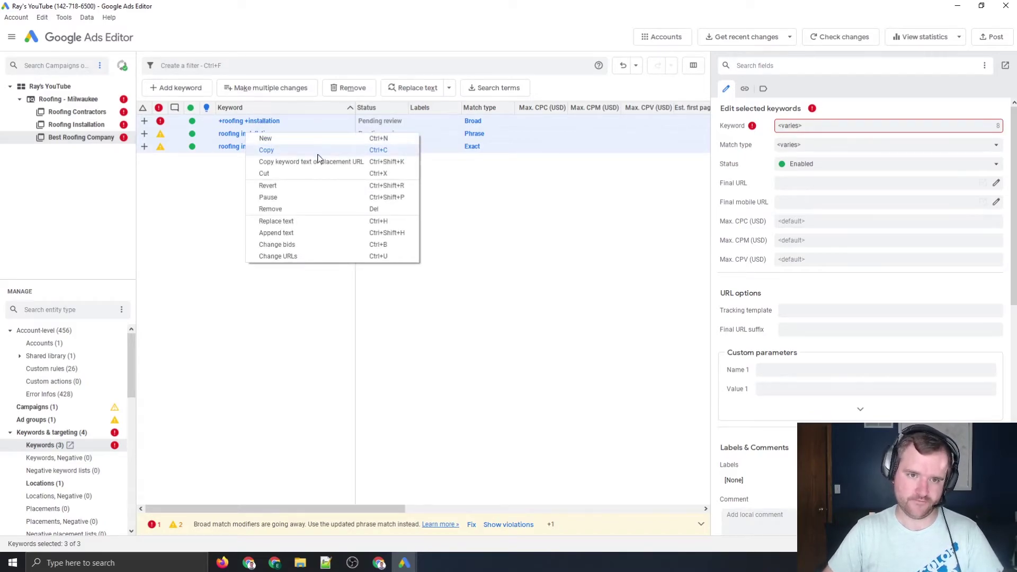
click(280, 221)
drag(305, 121, 459, 145)
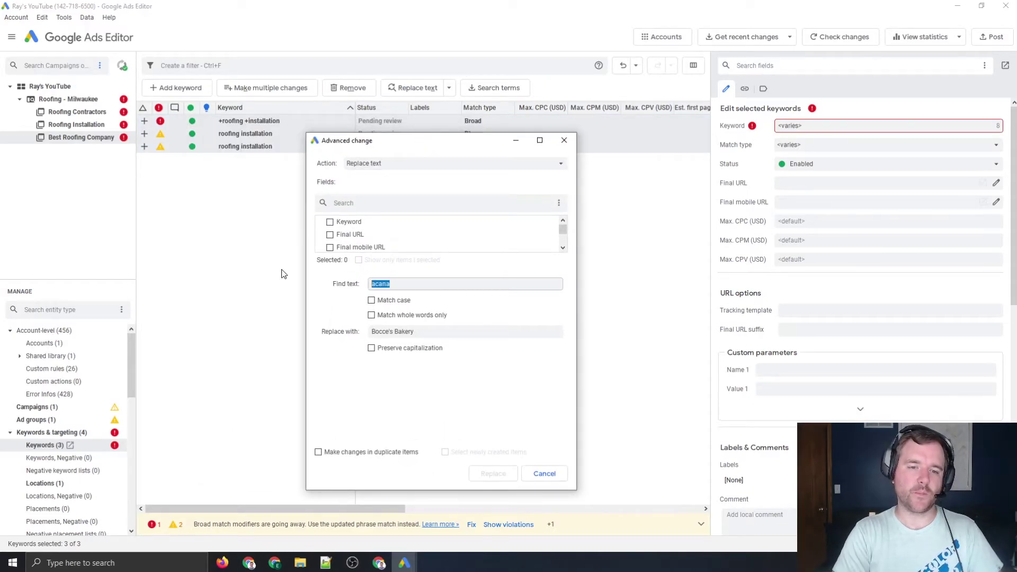
text(roofing installatio)
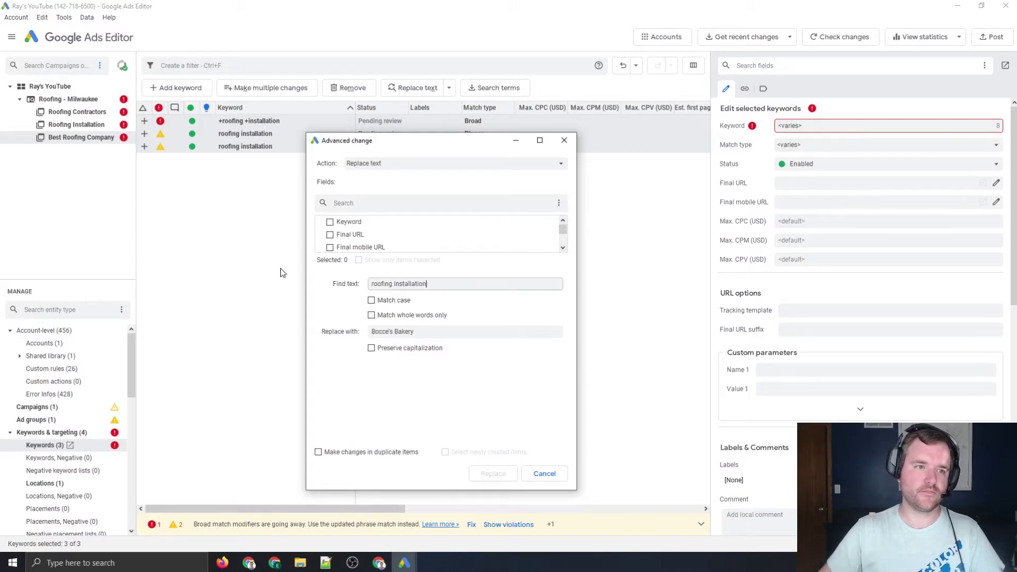
triple_click(446, 284)
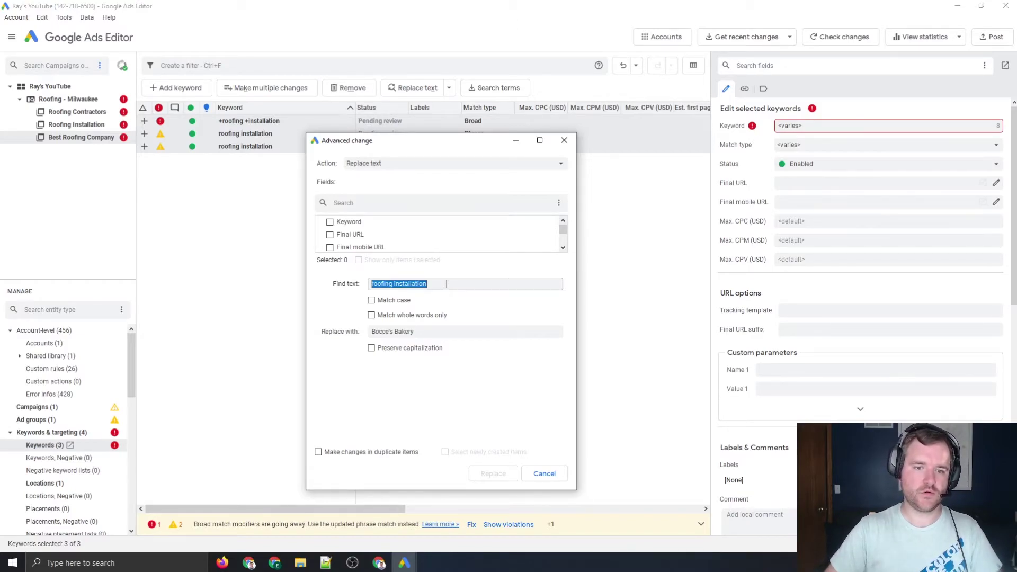
click(433, 332)
key(ctrl+a)
text(best roofing company)
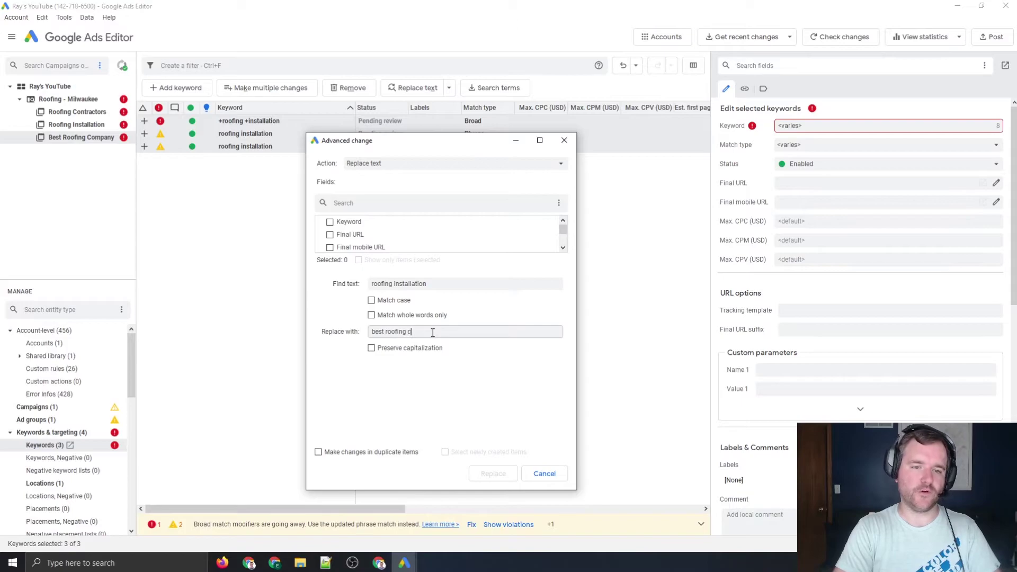
click(329, 222)
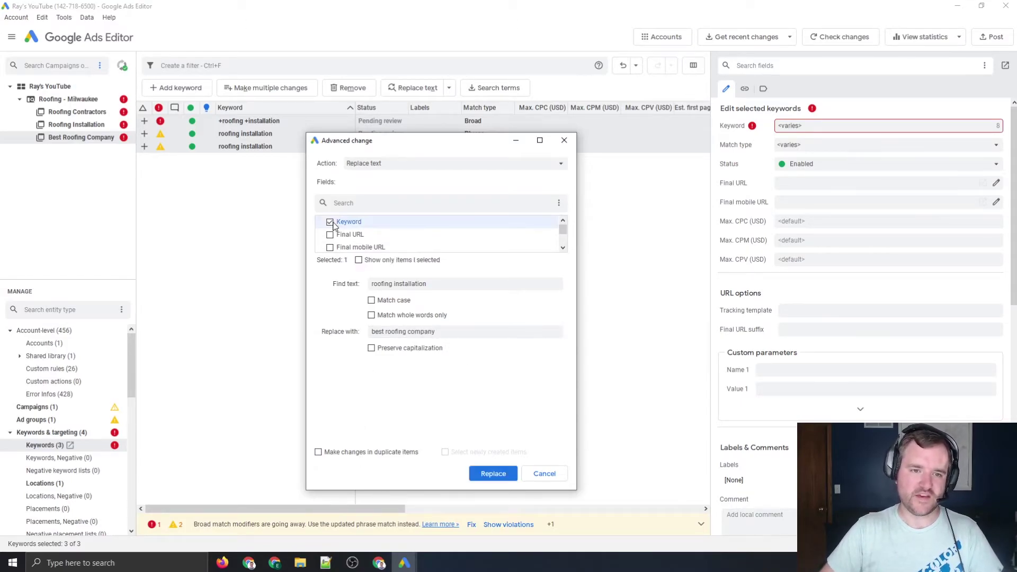
click(480, 473)
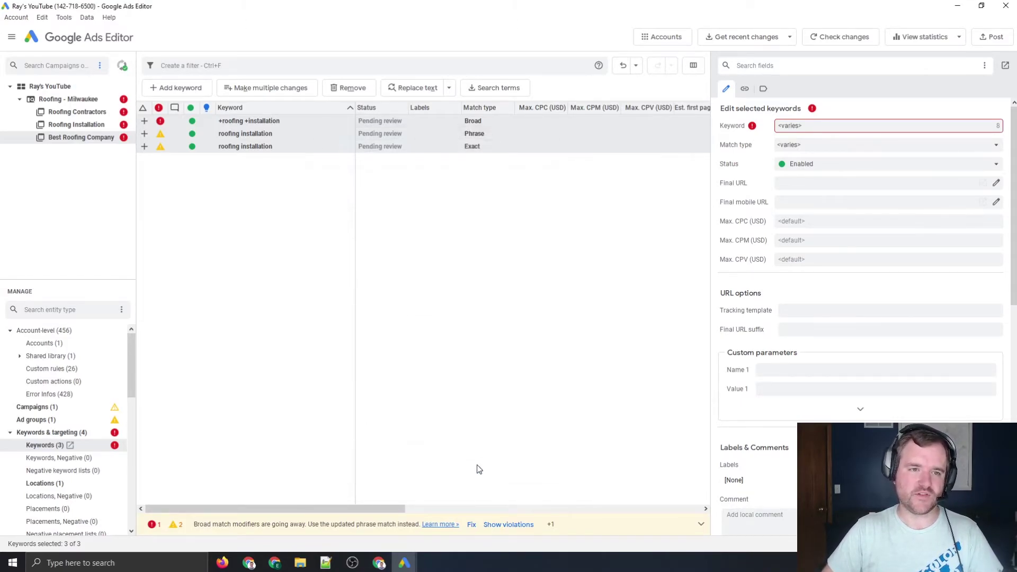
- Change the ad group's broad match keyword to "+best +roofing +company"
click(269, 121)
drag(779, 126, 761, 81)
click(857, 129)
text(+best +roofing +company)
key(Return)
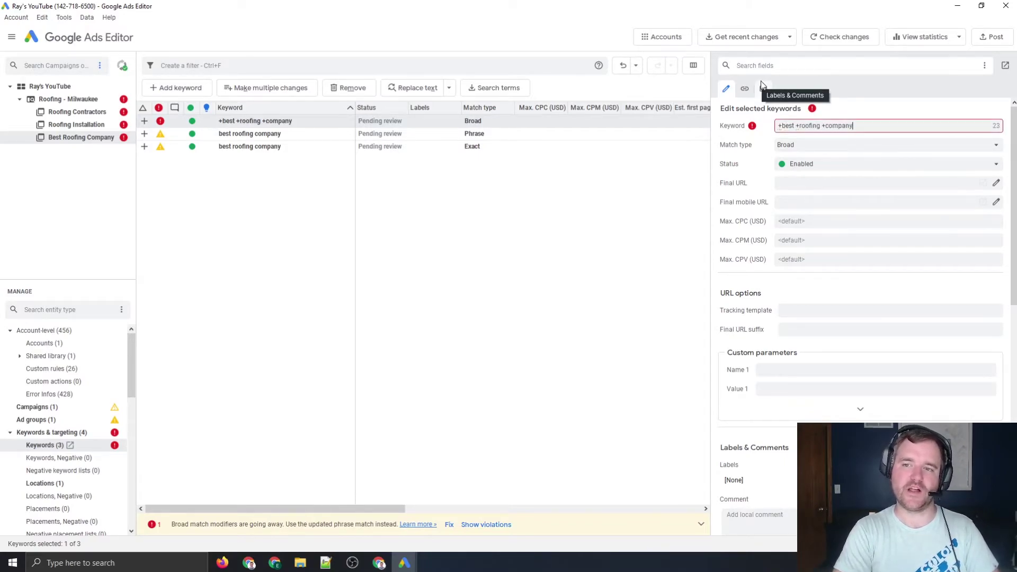
click(275, 213)
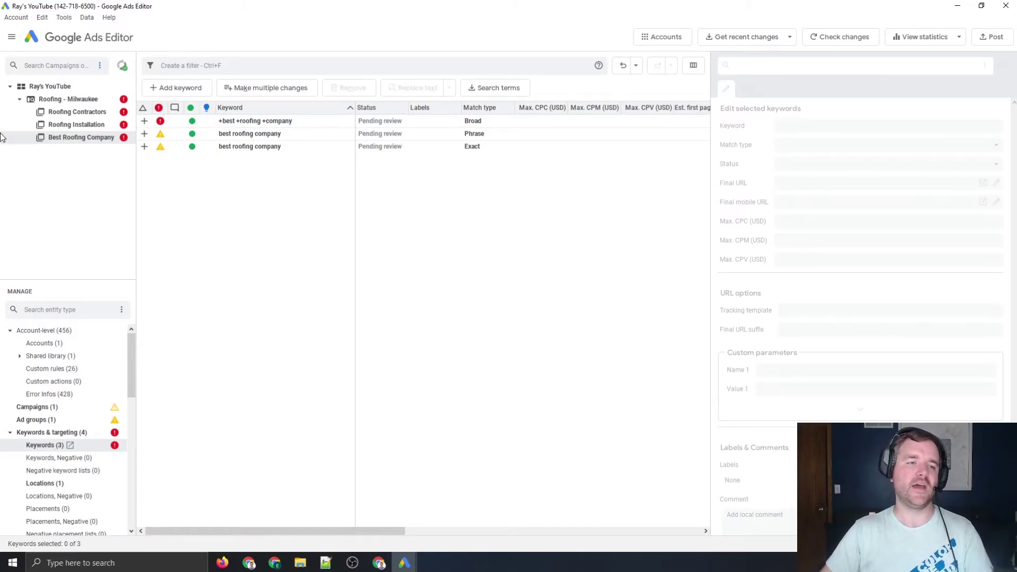